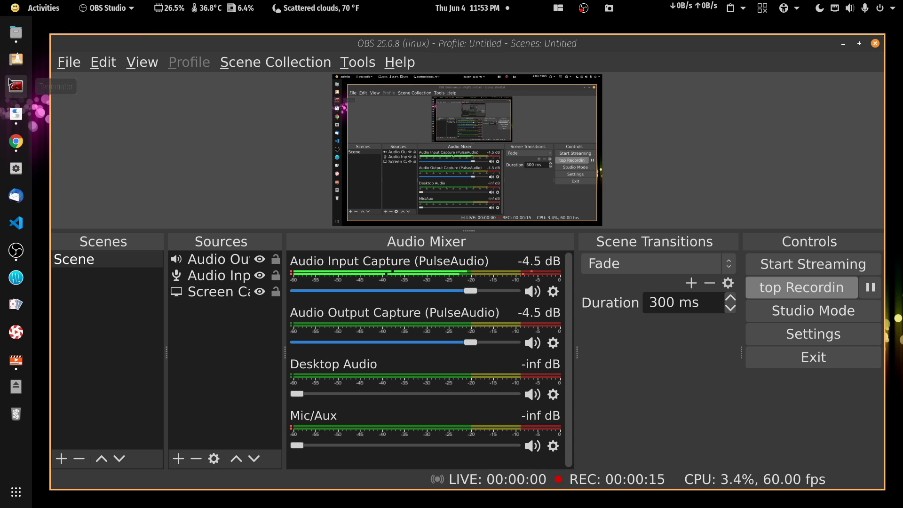
# Step: Raise the Chrome window with the audiobook page above the OBS recording
pyautogui.click(28, 150)
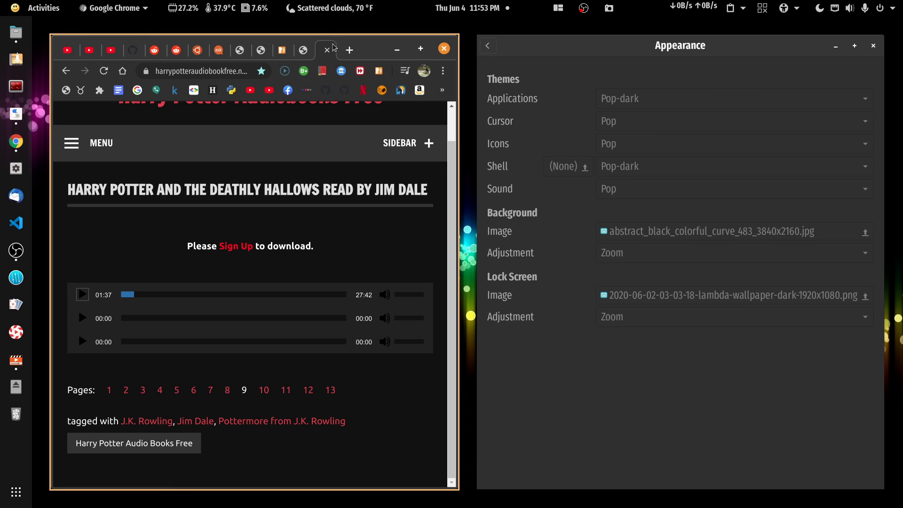
# Step: Close the Harry Potter tab, show ChromeVox Options, and close the Appearance settings window
pyautogui.click(328, 50)
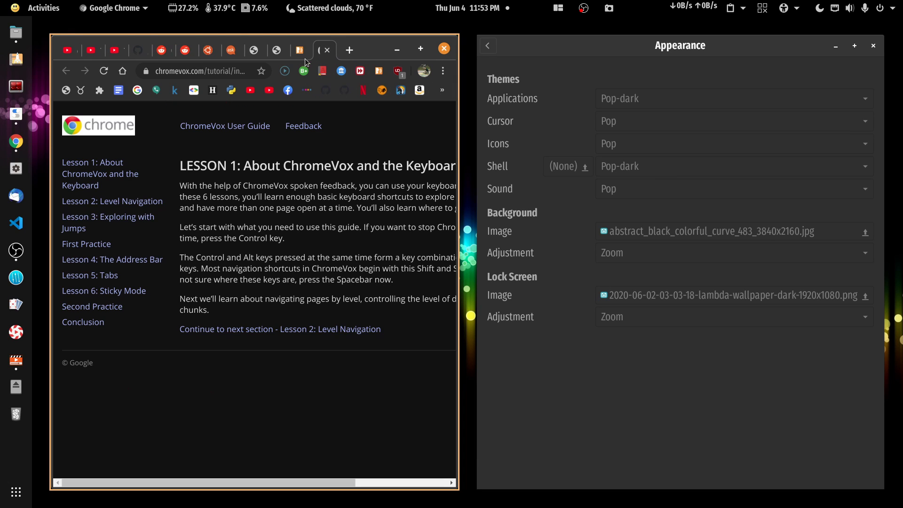
pyautogui.click(285, 70)
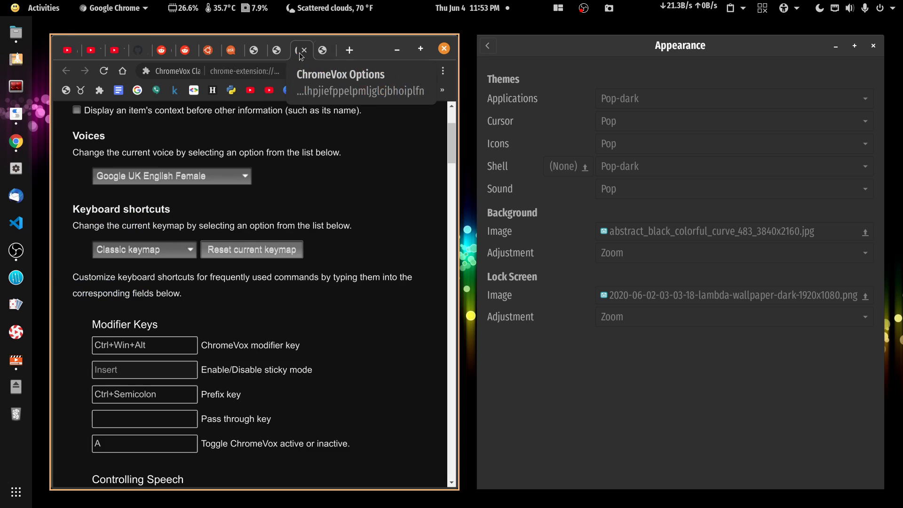
pyautogui.scroll(3, 336, 226)
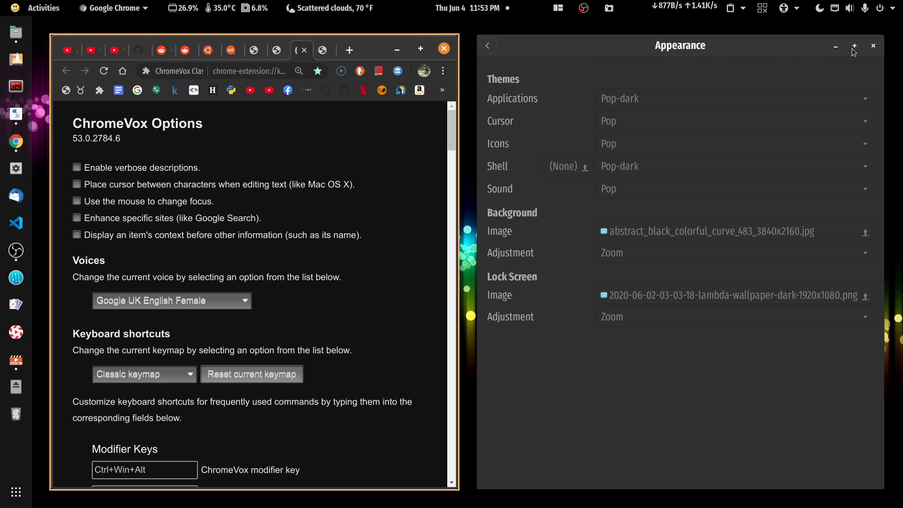
pyautogui.click(873, 46)
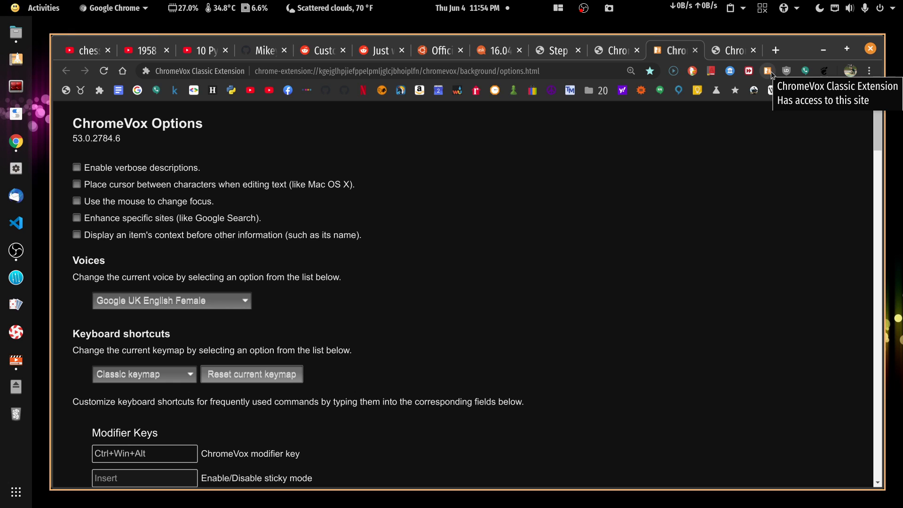
pyautogui.rightClick(769, 70)
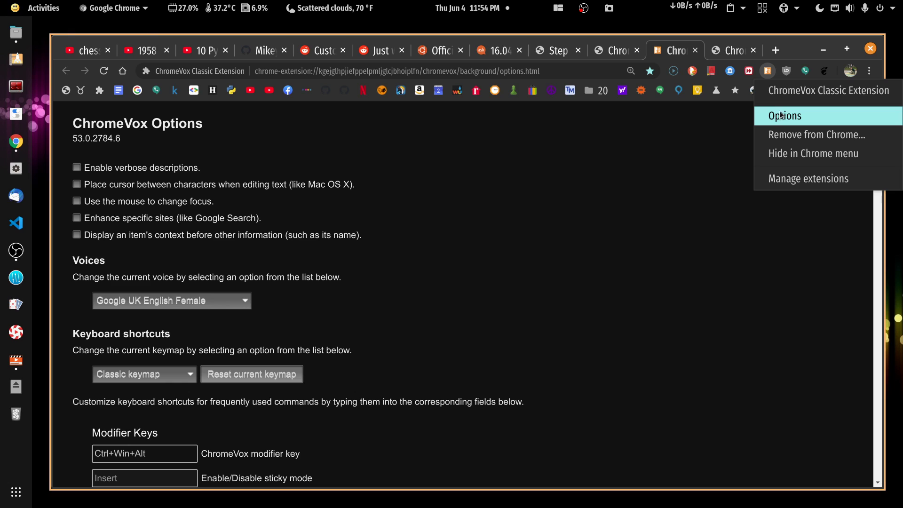
pyautogui.click(511, 167)
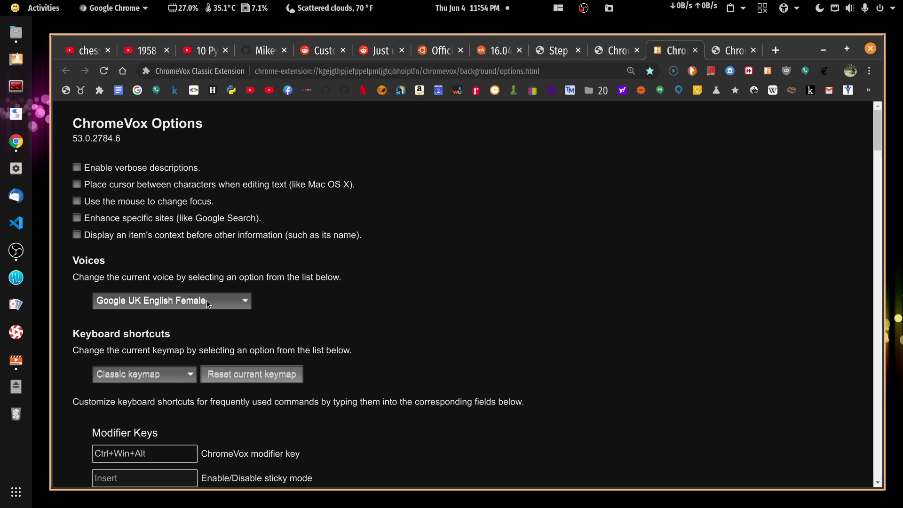
pyautogui.scroll(-3, 360, 276)
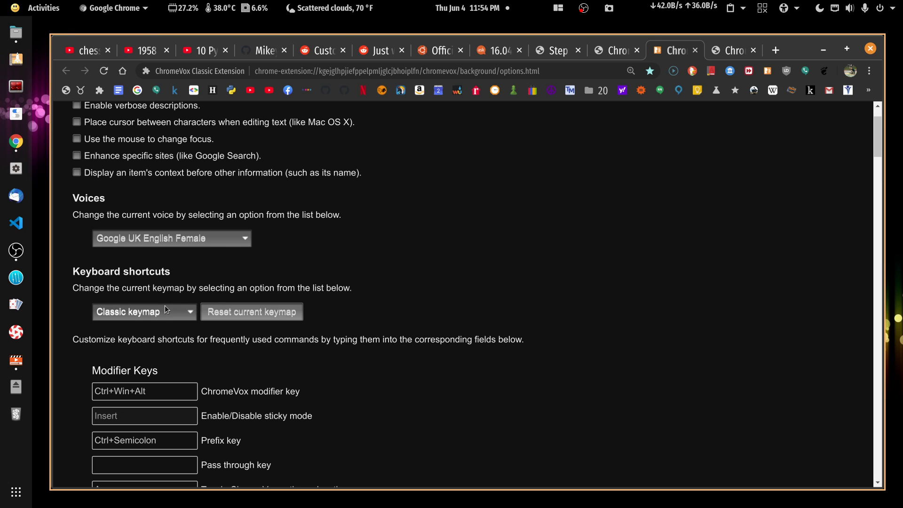
# Step: Change the ChromeVox modifier key field from Ctrl+Win+Alt to Alt+Win+Ctrl
pyautogui.scroll(-5, 456, 278)
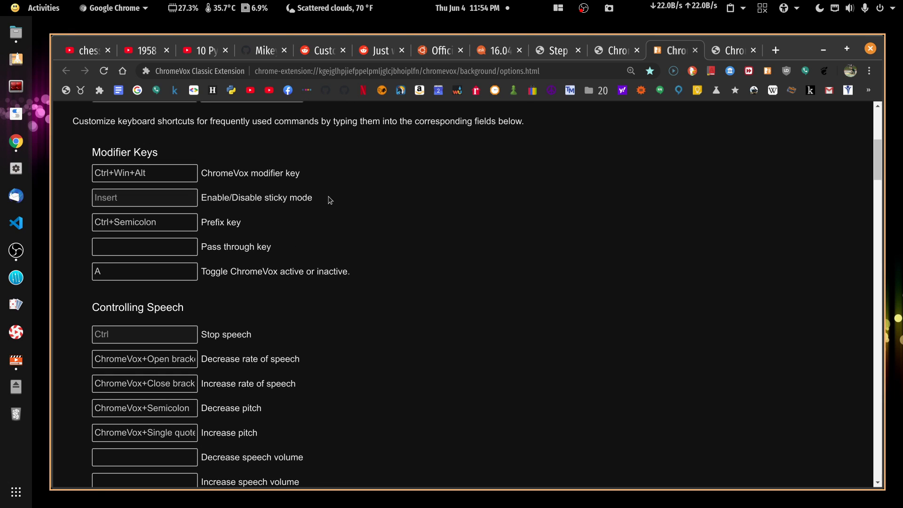
pyautogui.click(163, 175)
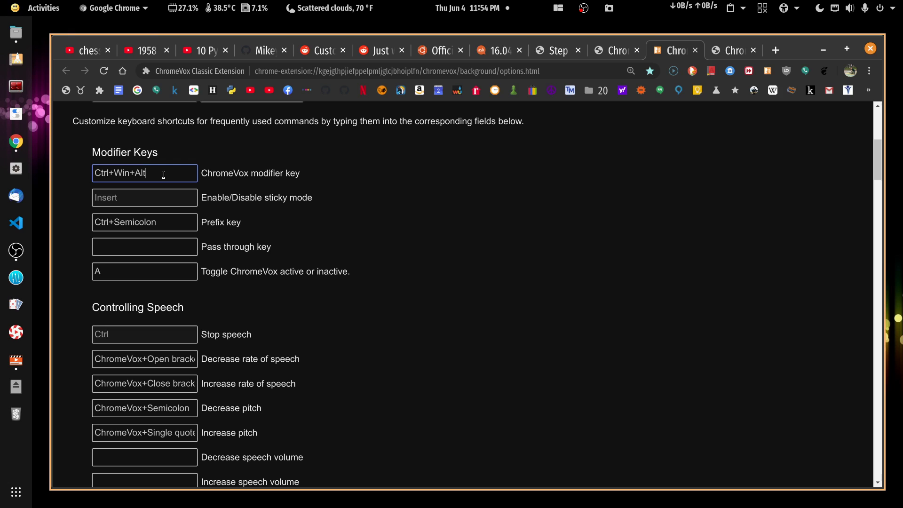
pyautogui.hotkey('ctrl', 'alt')
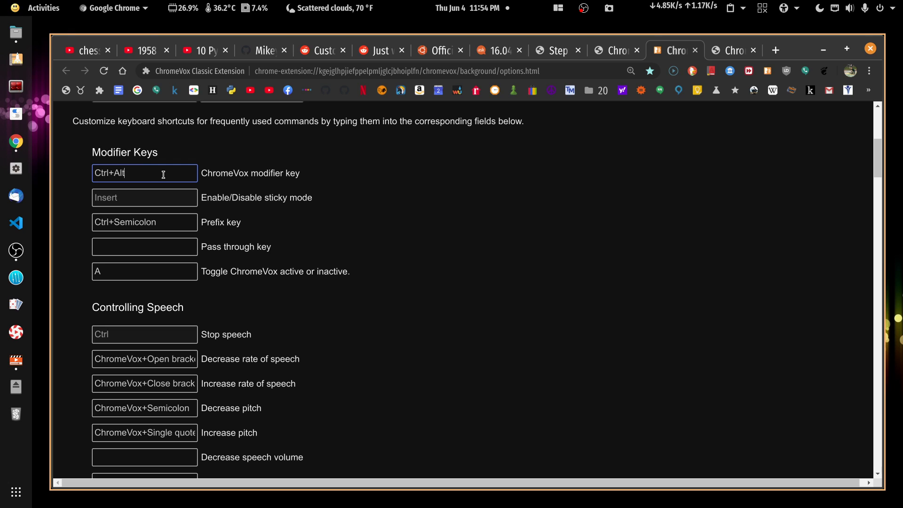
pyautogui.press('ctrl+super+alt')
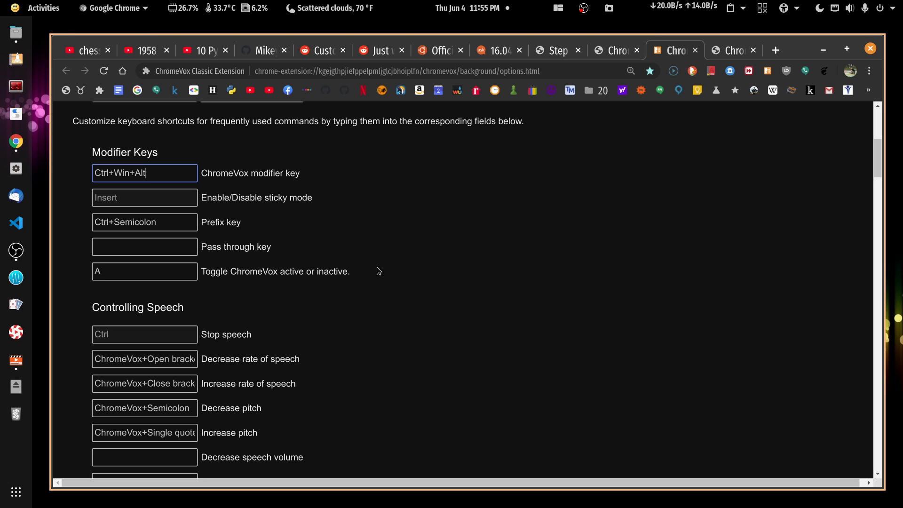
pyautogui.press('alt+super+ctrl')
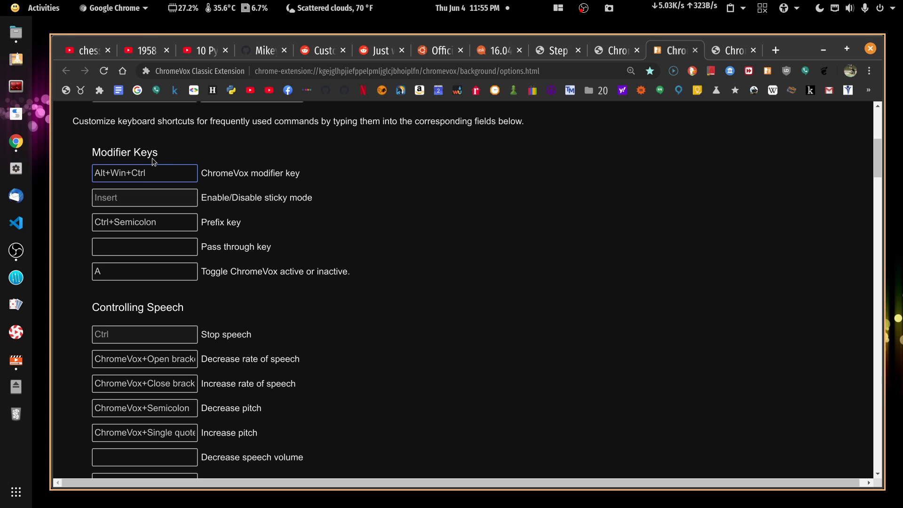
pyautogui.click(295, 121)
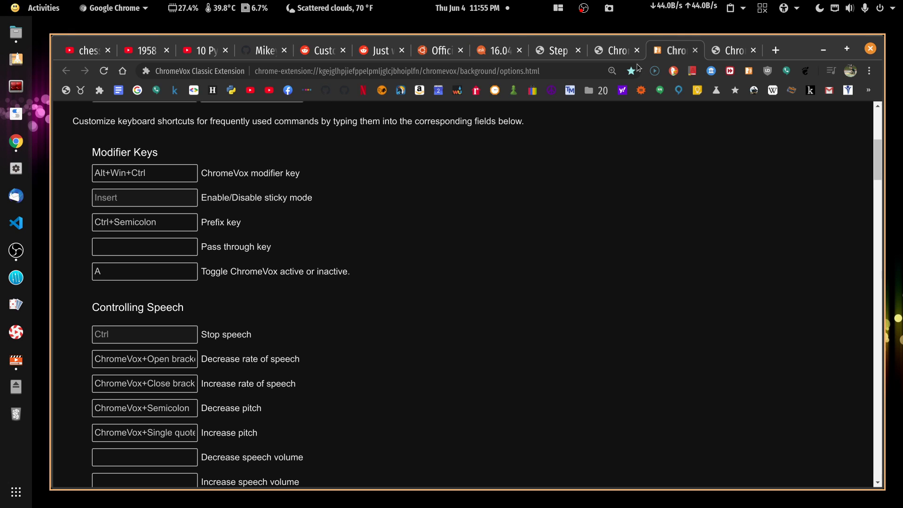
# Step: Switch to the chromevox.com Interactive Tutorial tab showing Lesson 1
pyautogui.click(738, 53)
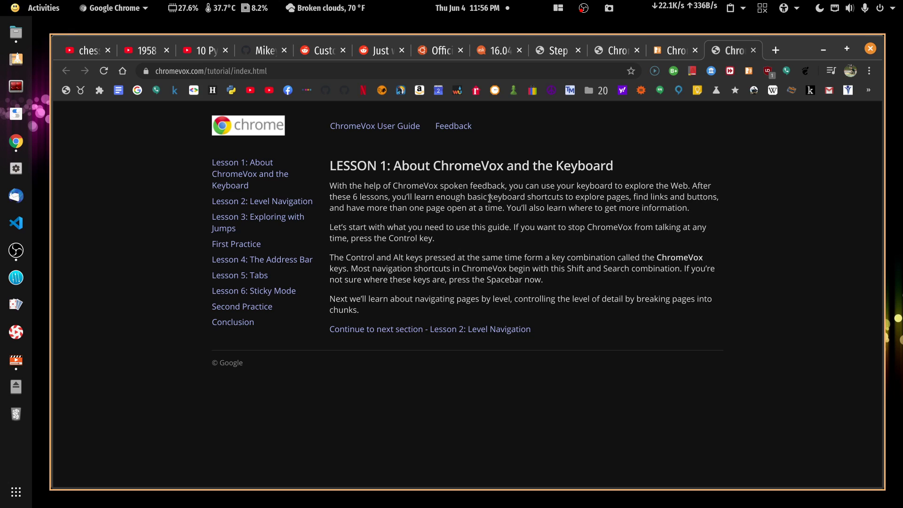
# Step: Move ChromeVox focus from the LESSON 1 heading through the paragraphs to the Control and Alt one
pyautogui.click(487, 166)
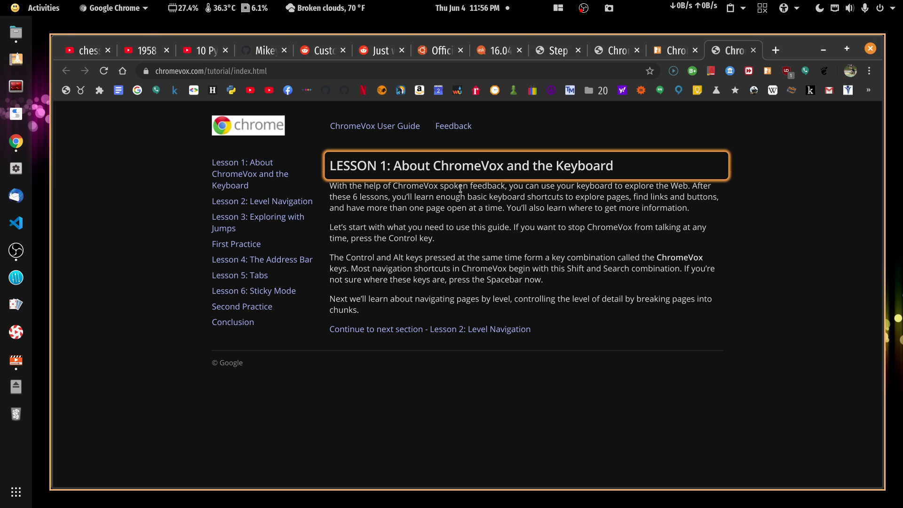
pyautogui.hotkey('ctrl', 'alt', 'Down')
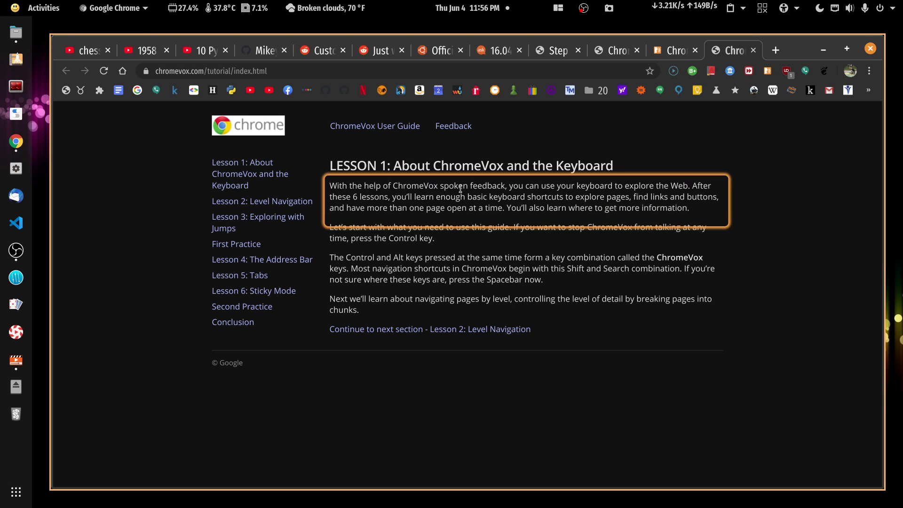
pyautogui.hotkey('ctrl', 'alt', 'Down')
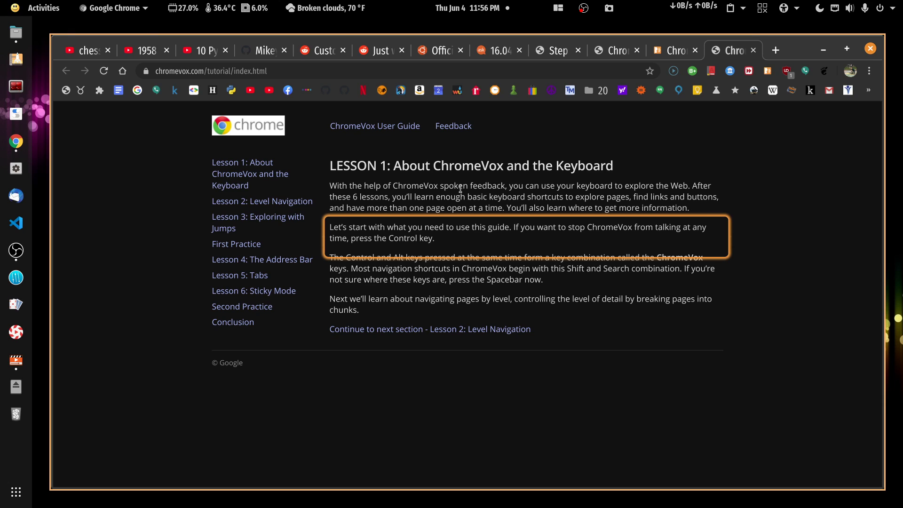
pyautogui.hotkey('ctrl', 'alt', 'Up')
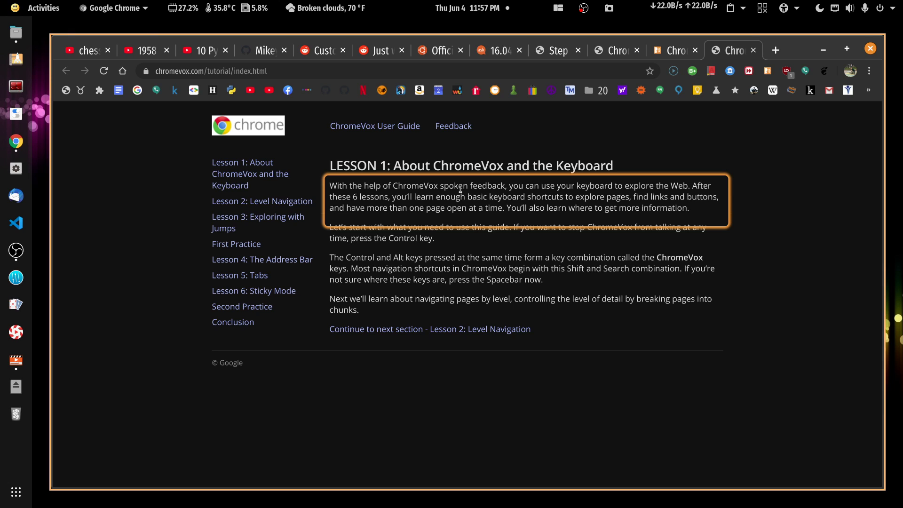
pyautogui.hotkey('ctrl', 'alt', 'Down')
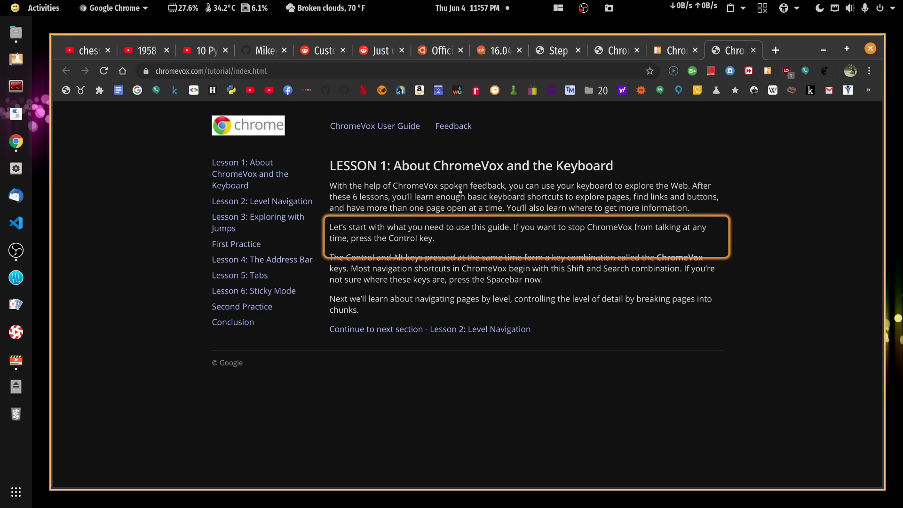
pyautogui.hotkey('ctrl', 'alt', 'Down')
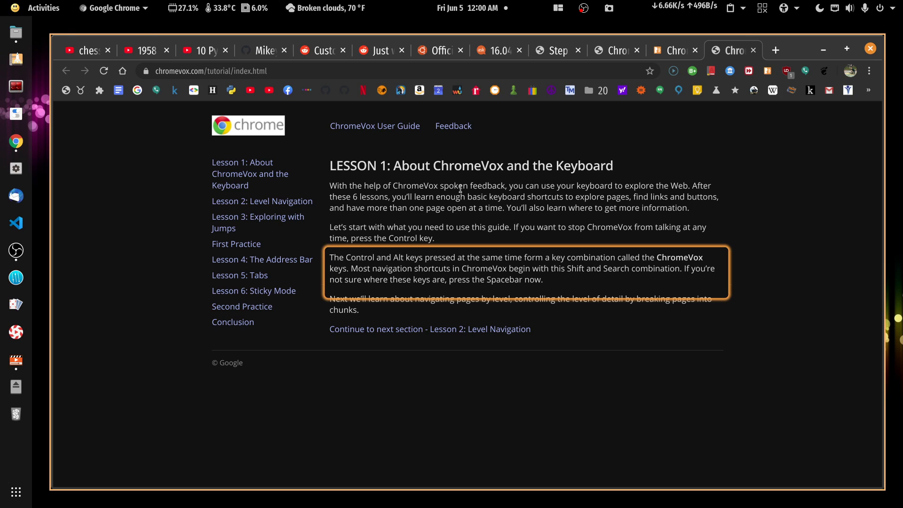
# Step: Cycle ChromeVox granularity and step forward through 'Control and' character and word at a time
pyautogui.hotkey('ctrl', 'alt', '-')
pyautogui.hotkey('ctrl', 'alt', '=')
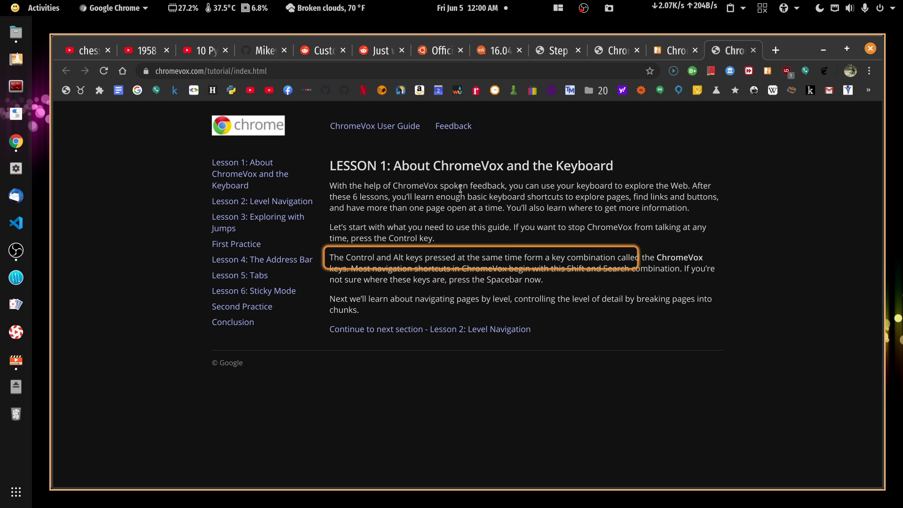
pyautogui.hotkey('ctrl', 'alt', '-')
pyautogui.hotkey('ctrl', 'alt', '-')
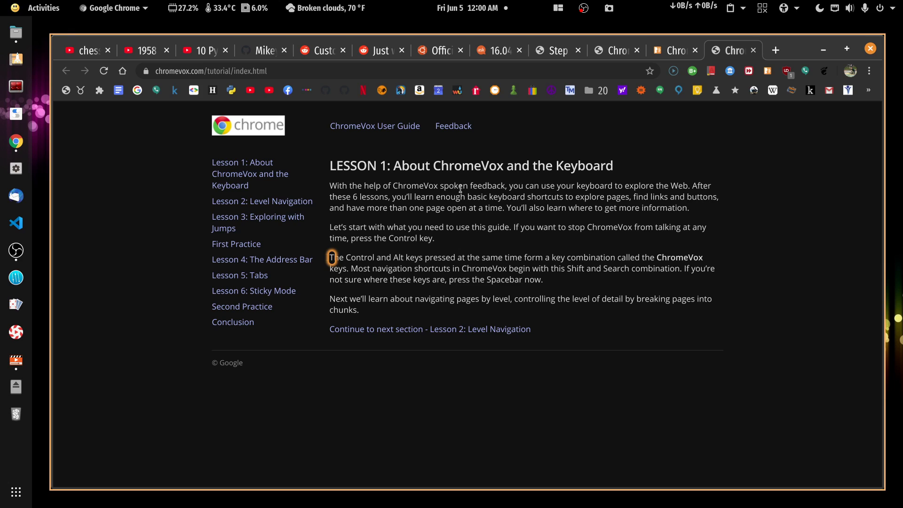
pyautogui.hotkey('ctrl', 'alt', 'Right')
pyautogui.hotkey('ctrl', 'alt', 'Right')
pyautogui.hotkey('ctrl', 'alt', 'Right')
pyautogui.hotkey('ctrl', 'alt', 'Right')
pyautogui.hotkey('ctrl', 'alt', 'Right')
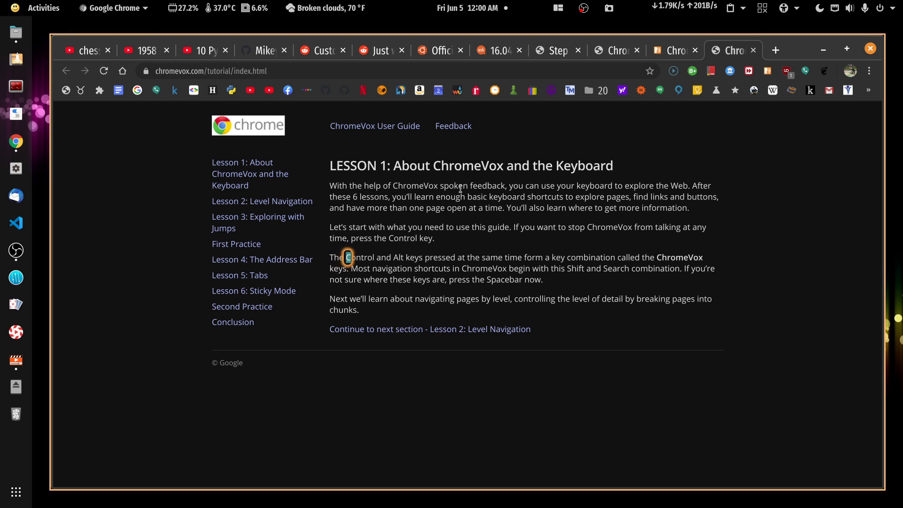
pyautogui.hotkey('ctrl', 'alt', 'Right')
pyautogui.hotkey('ctrl', 'alt', 'Right')
pyautogui.hotkey('ctrl', 'alt', 'Right')
pyautogui.hotkey('ctrl', 'alt', 'Right')
pyautogui.hotkey('ctrl', 'alt', 'Right')
pyautogui.hotkey('ctrl', 'alt', 'Right')
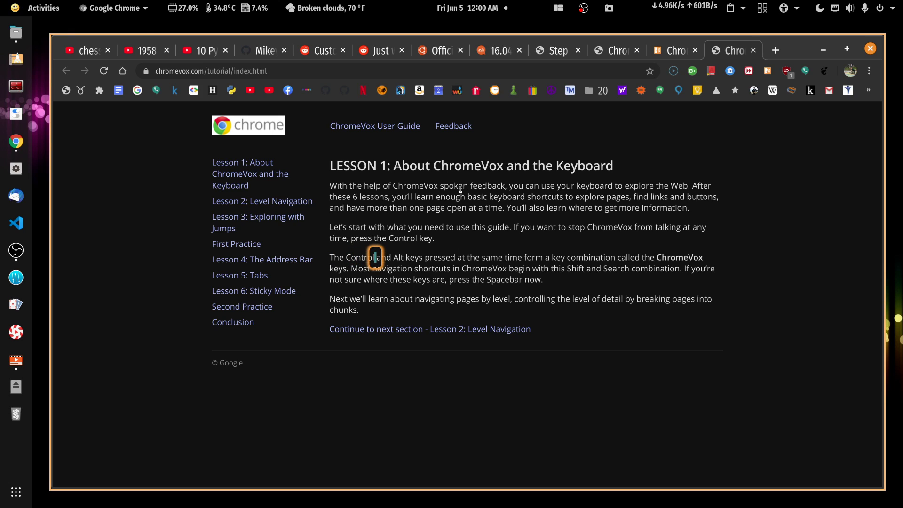
pyautogui.hotkey('ctrl', 'alt', 'Right')
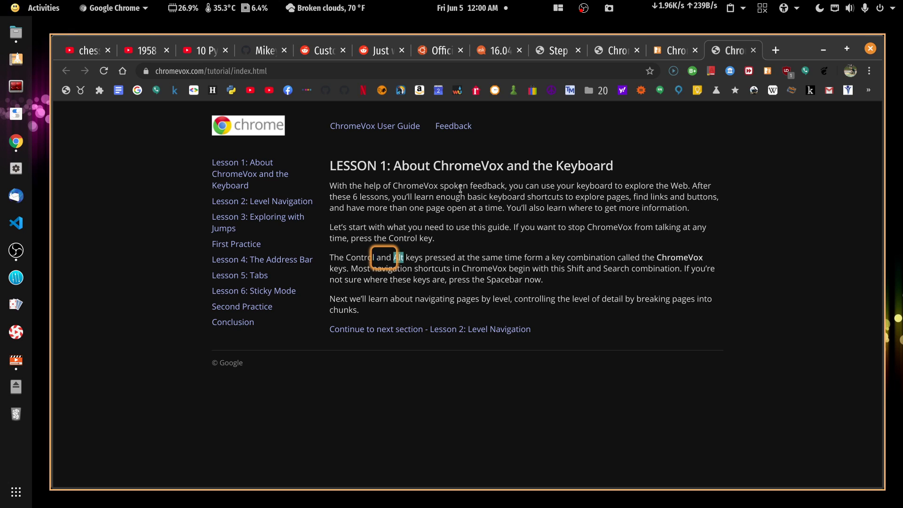
pyautogui.hotkey('ctrl', 'alt', 'Right')
pyautogui.hotkey('ctrl', 'alt', 'Right')
pyautogui.hotkey('ctrl', 'alt', 'Right')
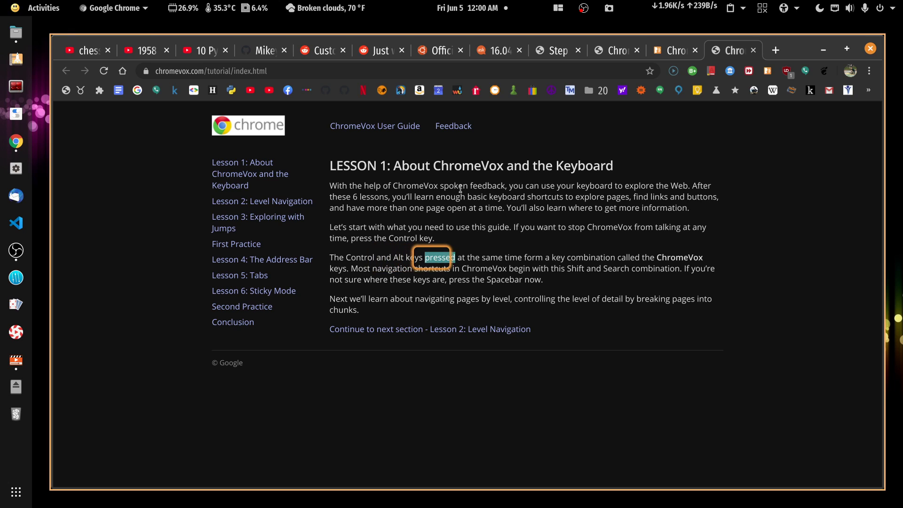
pyautogui.hotkey('ctrl', 'alt', 'Right')
pyautogui.hotkey('ctrl', 'alt', 'Right')
pyautogui.hotkey('ctrl', 'alt', 'Right')
pyautogui.hotkey('ctrl', 'alt', 'Right')
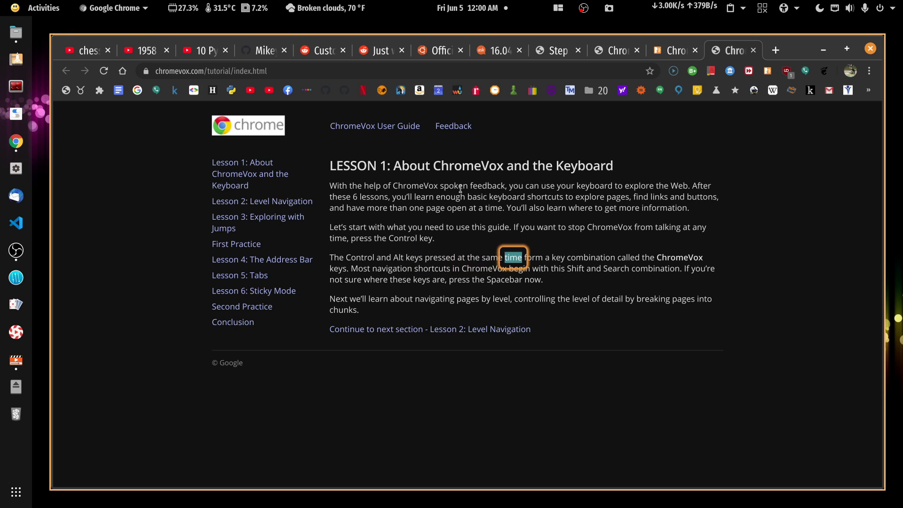
# Step: Switch ChromeVox granularity through characters and words to whole-line reading
pyautogui.hotkey('ctrl', 'alt', '-')
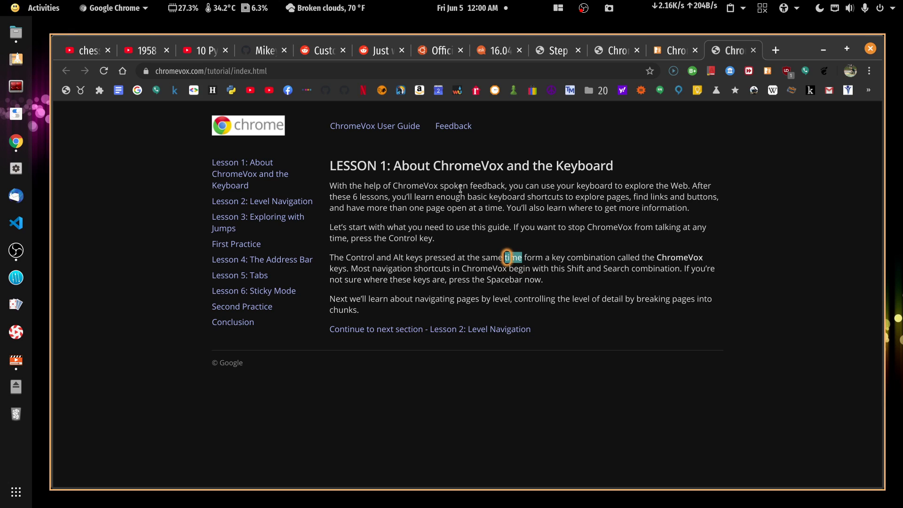
pyautogui.hotkey('ctrl', 'alt', '=')
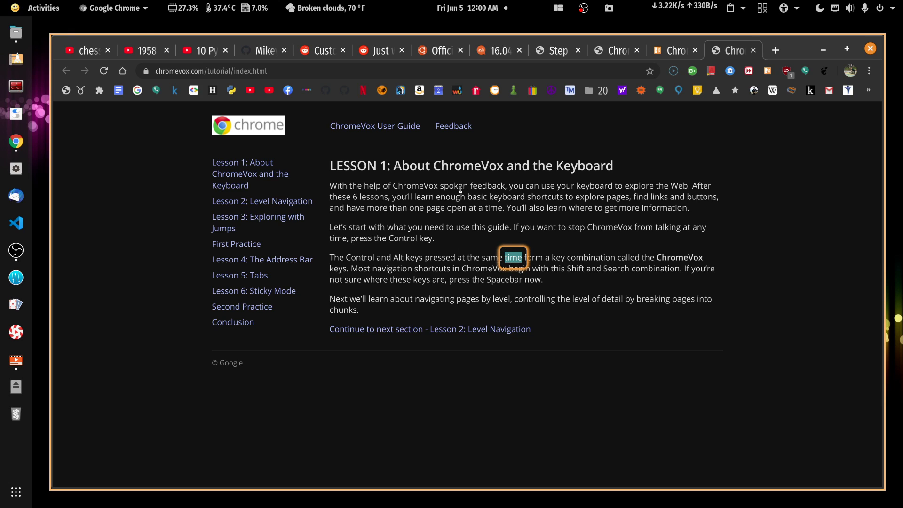
pyautogui.hotkey('ctrl', 'alt', '=')
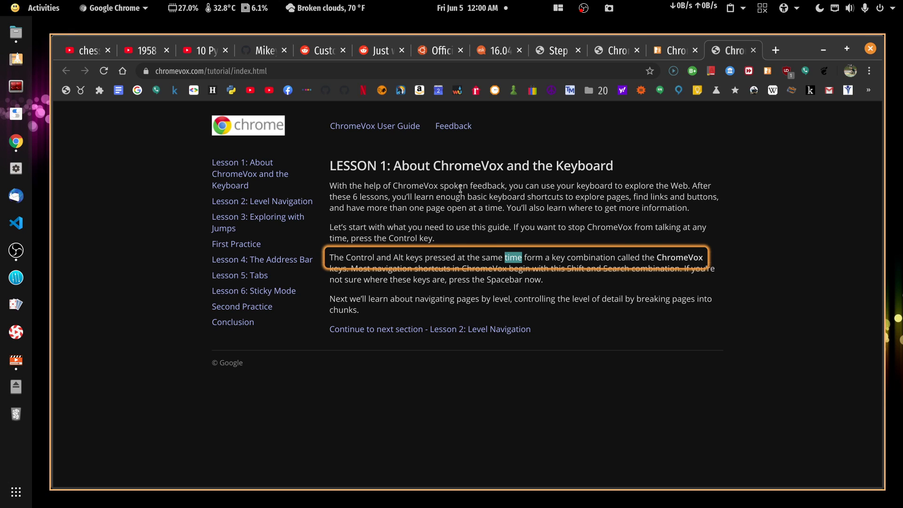
# Step: Have ChromeVox read the next line of the Control and Alt keys paragraph
pyautogui.hotkey('ctrl', 'alt', 'Down')
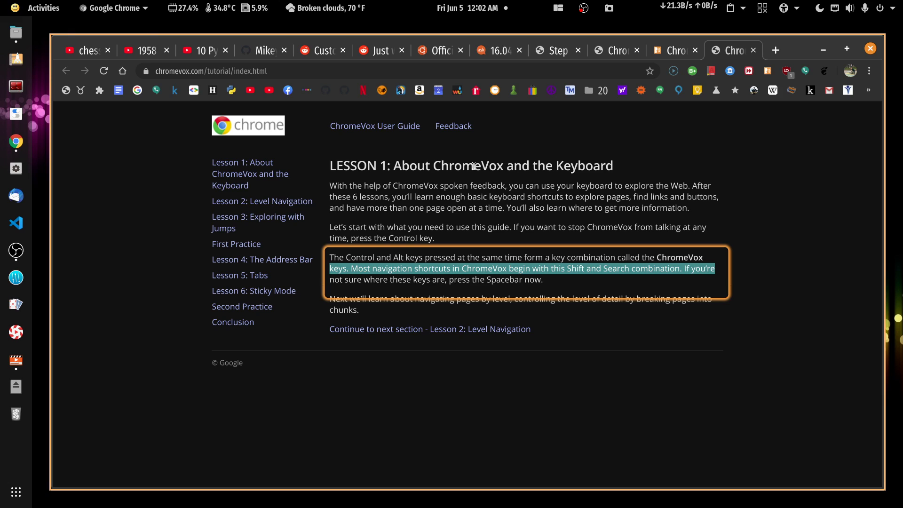
# Step: Revisit the ChromeVox Classic options tab, close the tutorial tab, and bring OBS Studio forward
pyautogui.click(673, 52)
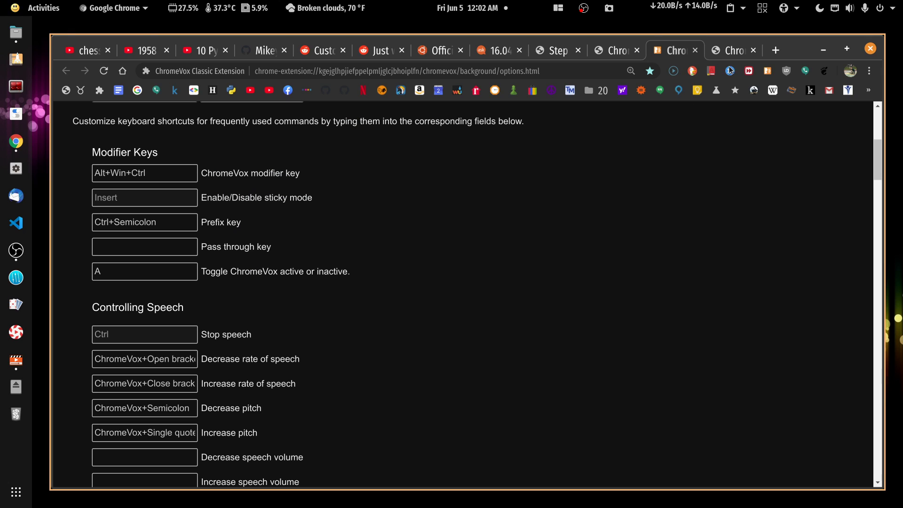
pyautogui.click(737, 47)
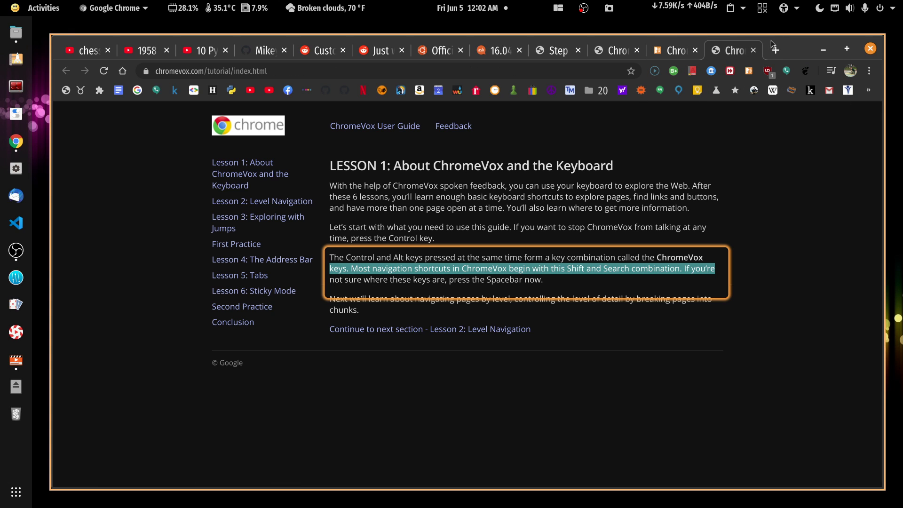
pyautogui.click(752, 50)
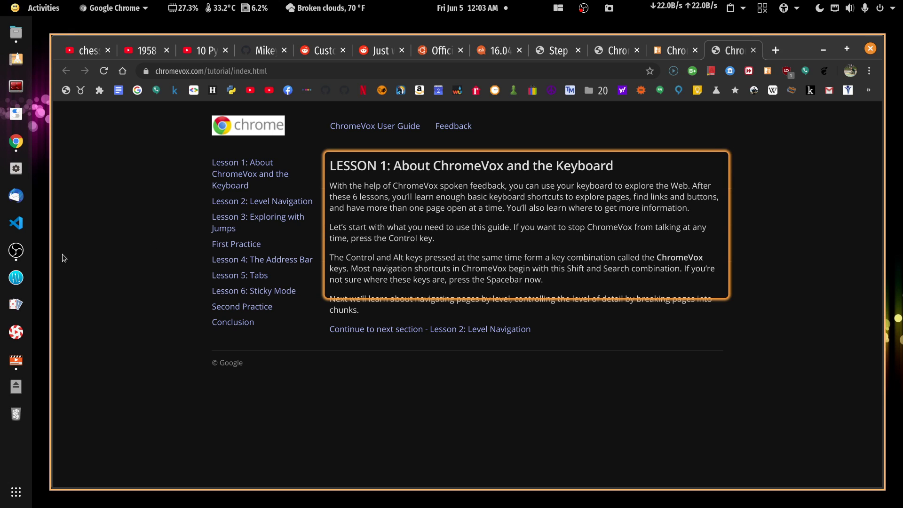
pyautogui.click(17, 250)
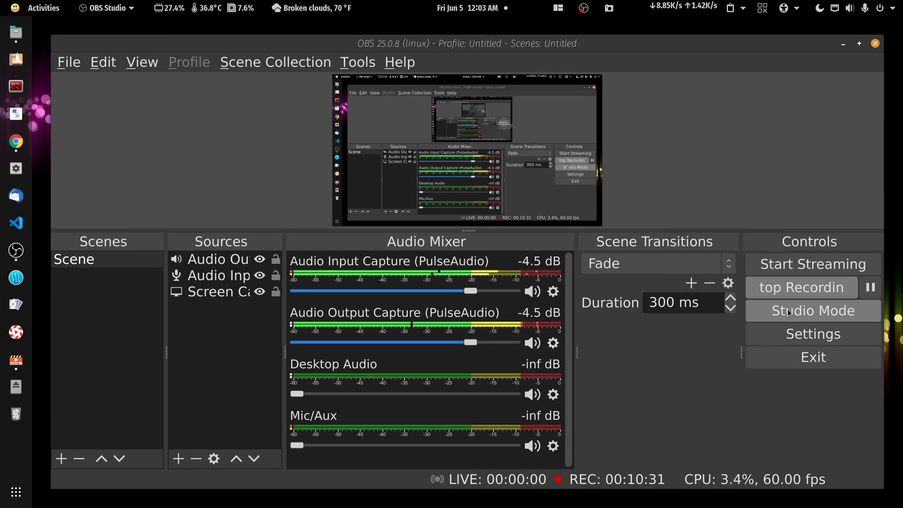